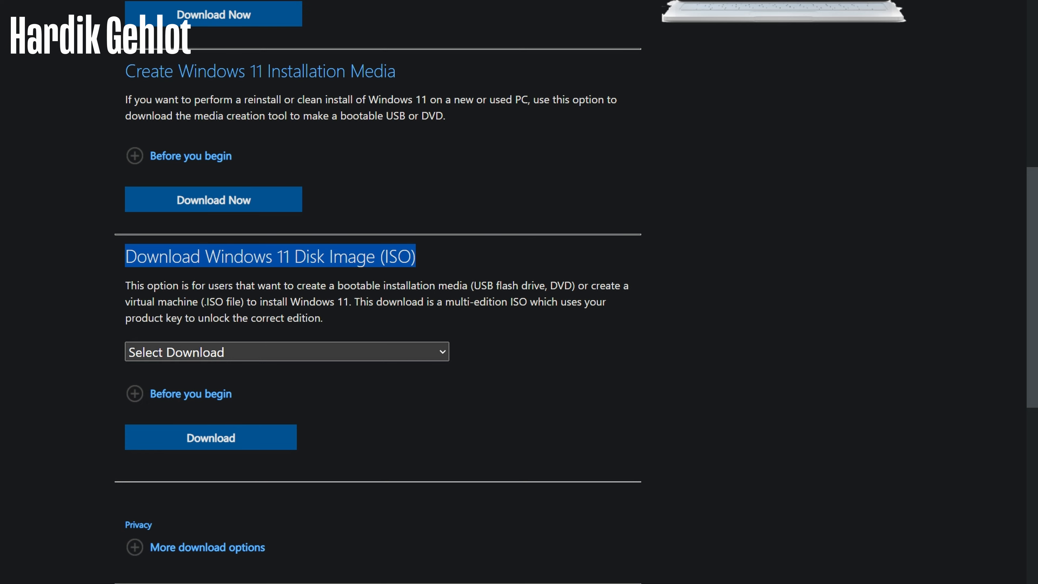
Select the Windows 11 (multi-edition ISO) edition and request its download
left_click(229, 352)
left_click(218, 389)
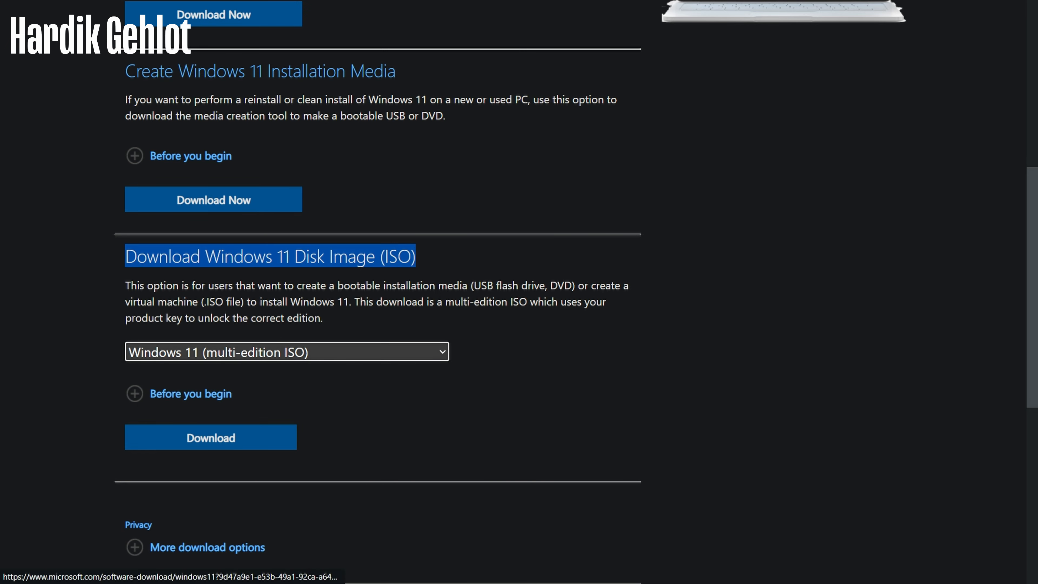
scroll(217, 383, "down", 1)
left_click(213, 372)
Confirm English International as the language and start the 64-bit ISO download
left_click(229, 226)
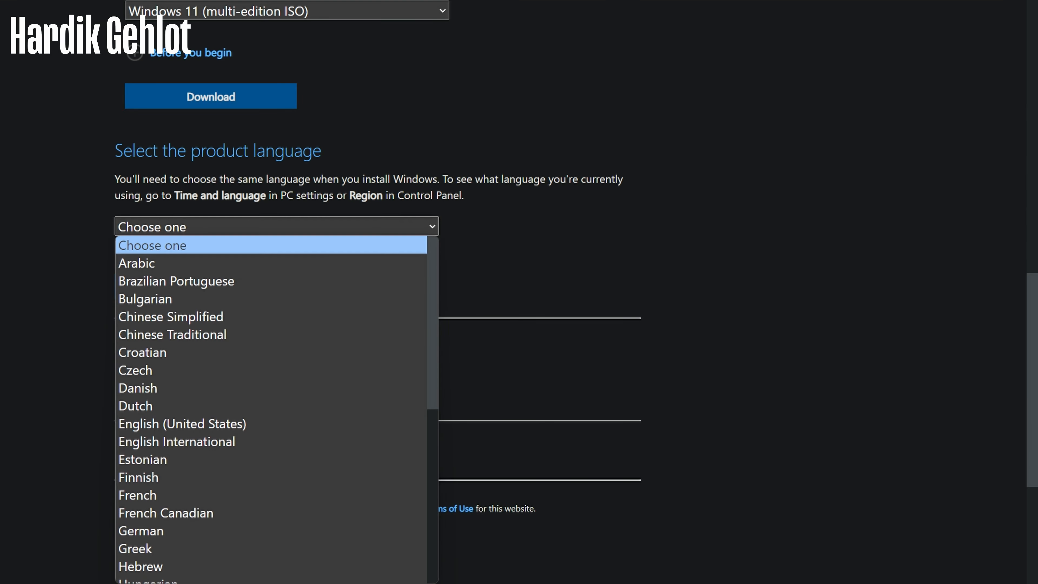
scroll(229, 337, "down", 6)
scroll(213, 348, "up", 5)
left_click(213, 363)
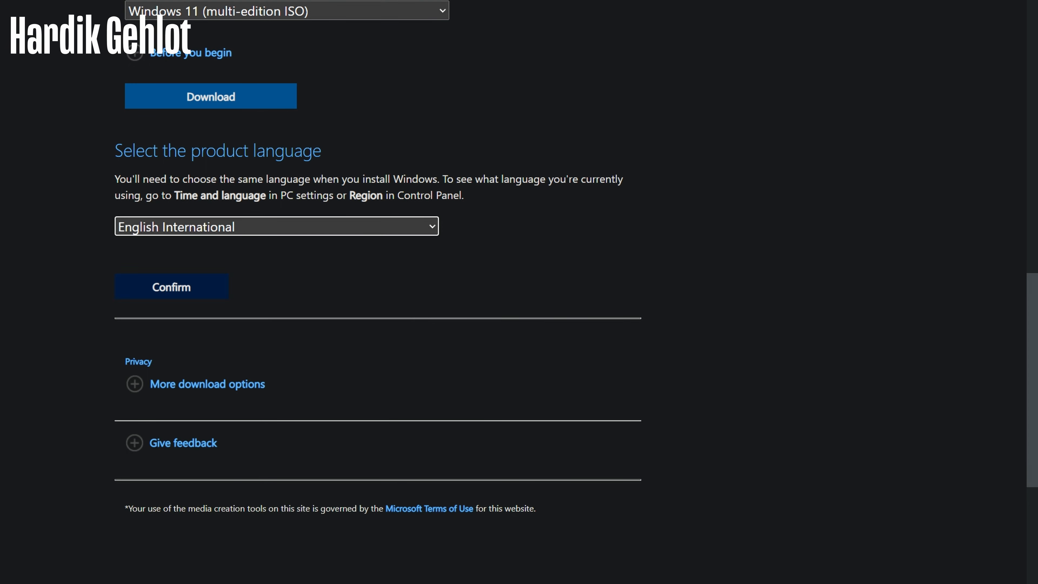
left_click(179, 288)
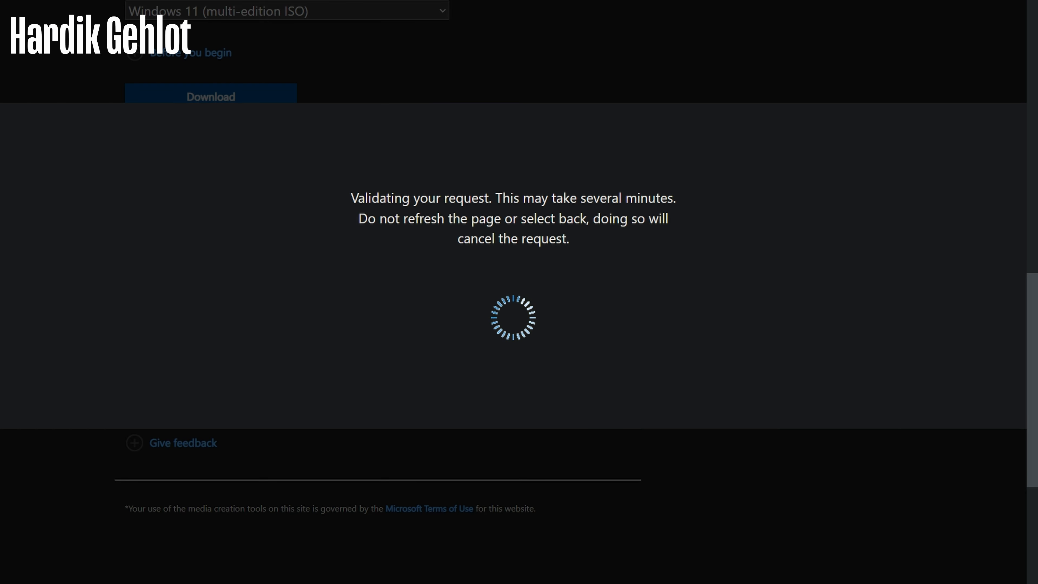
scroll(513, 292, "down", 2)
left_click(192, 112)
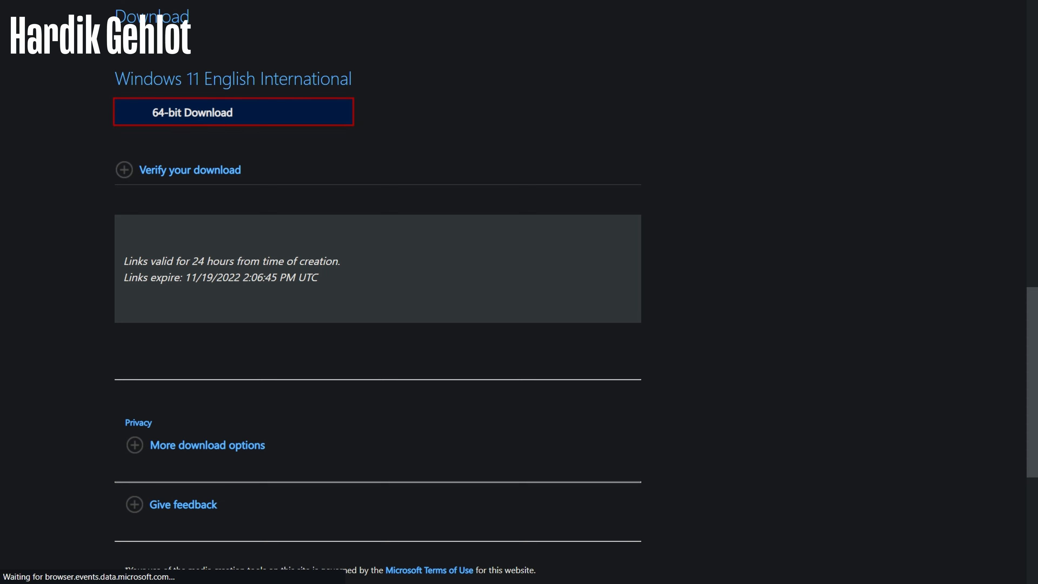
Cancel the duplicate Windows 11 ISO download and remove it from Chrome's downloads list
left_click(987, 563)
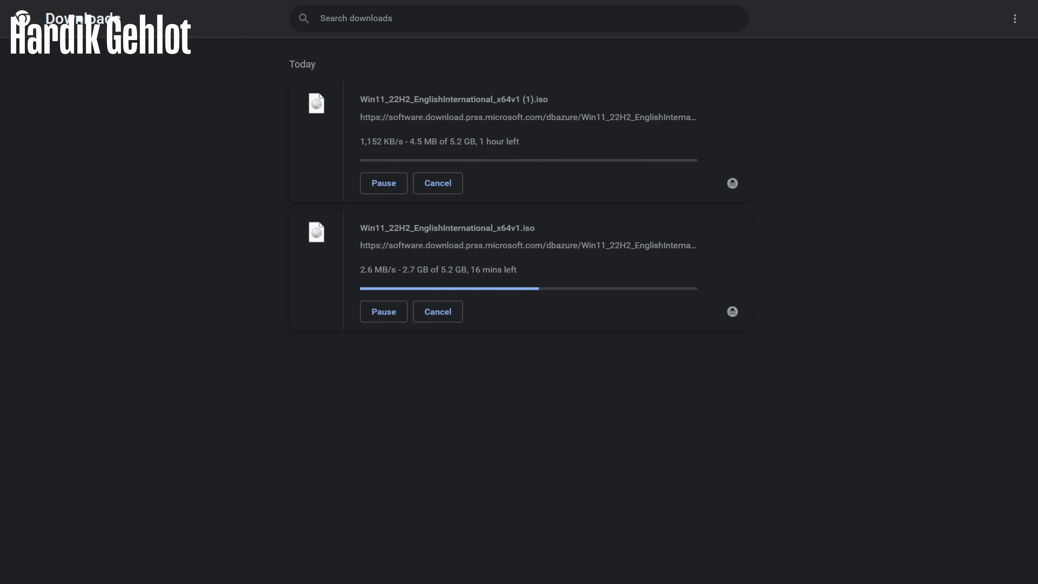
left_click(438, 183)
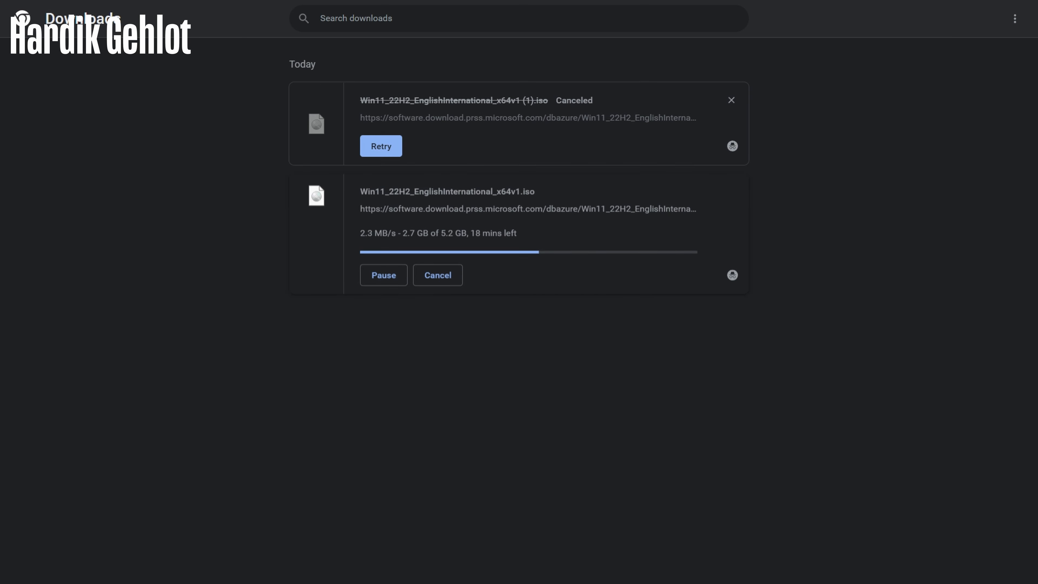
left_click(731, 100)
triple_click(447, 100)
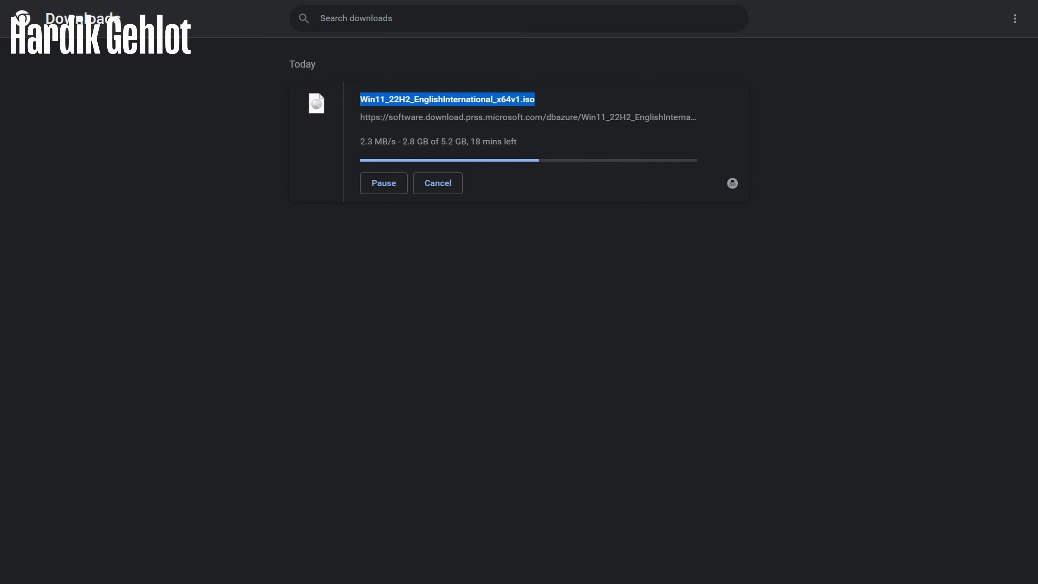
left_click(447, 99)
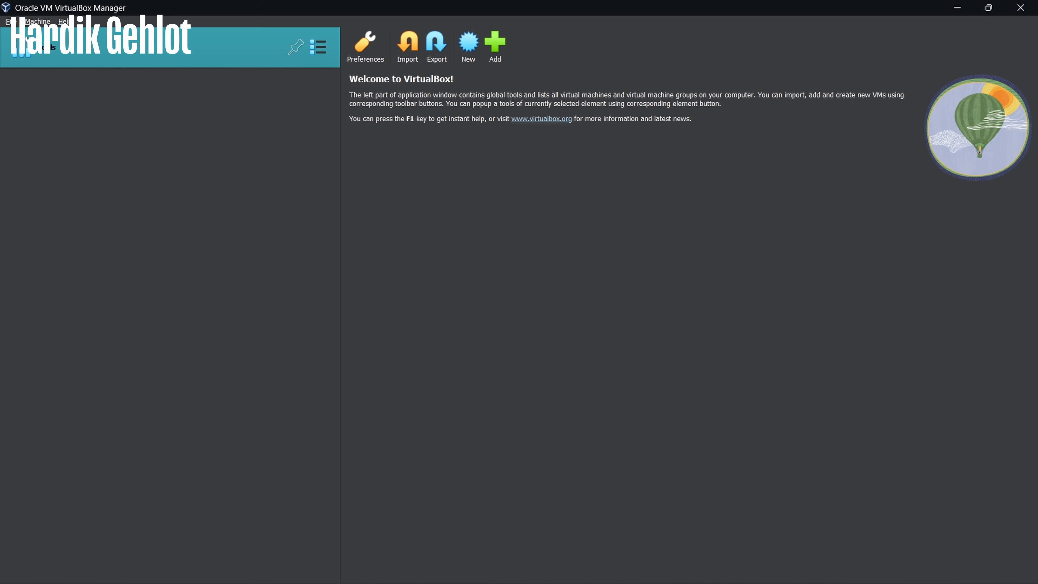
Create a VM named 'Windows 11' in F:\Windows 11 VM from the ISO, with 8192 MB memory
left_click(468, 44)
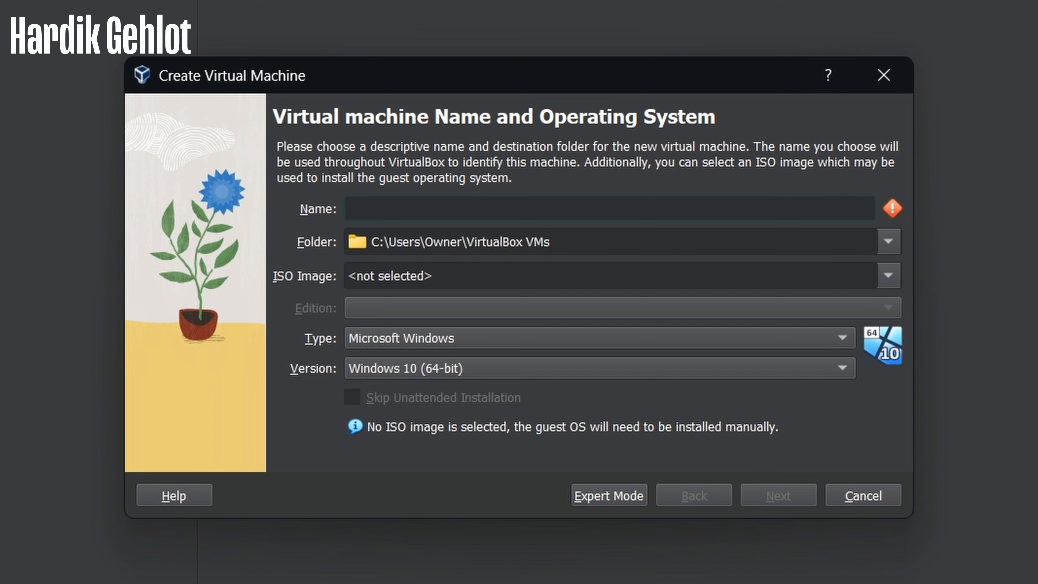
type("Windows 11")
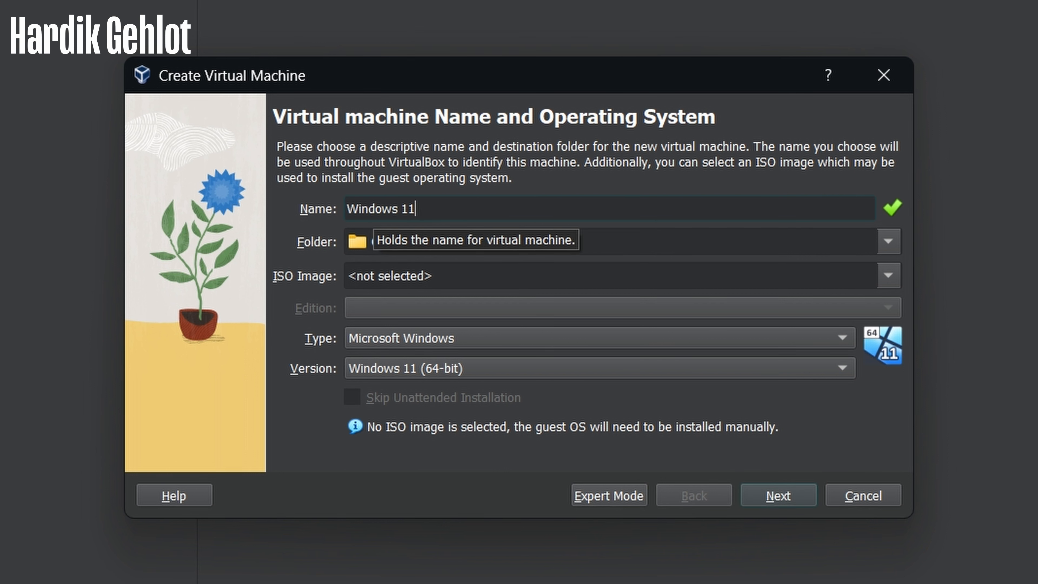
key("alt+Down")
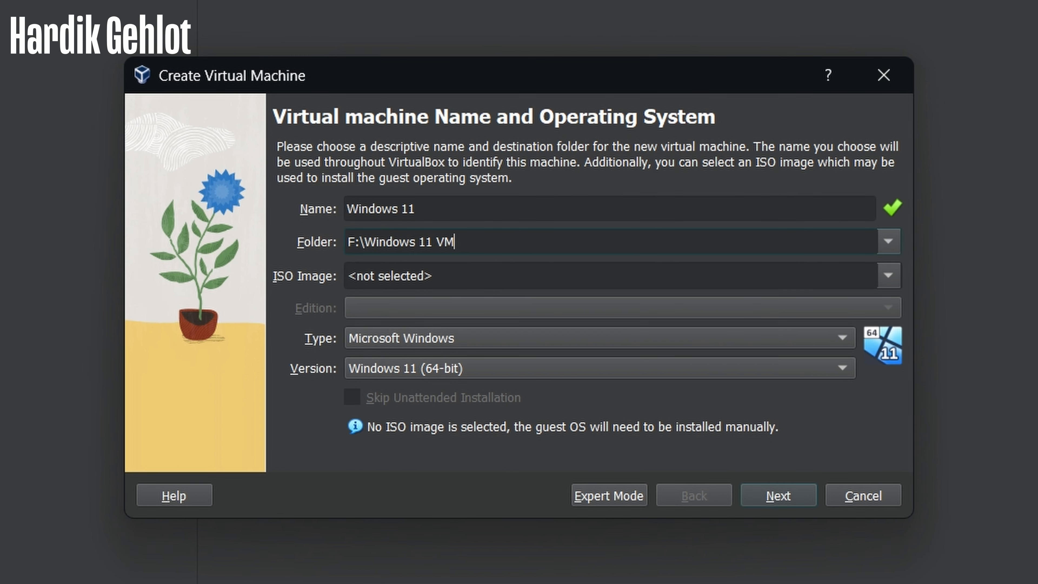
left_click(888, 275)
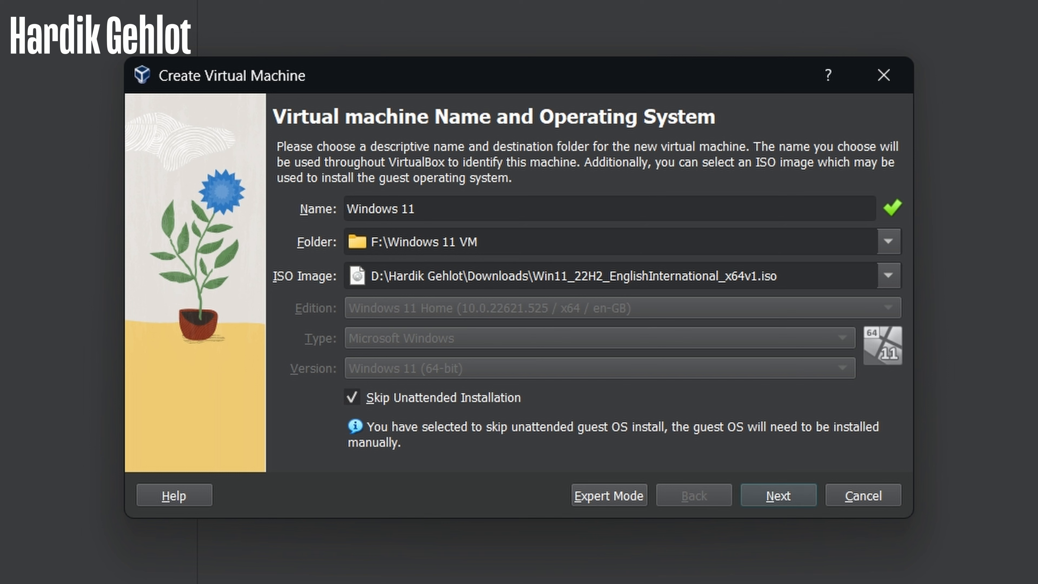
key("alt+n")
left_click_drag(476, 186, 586, 187)
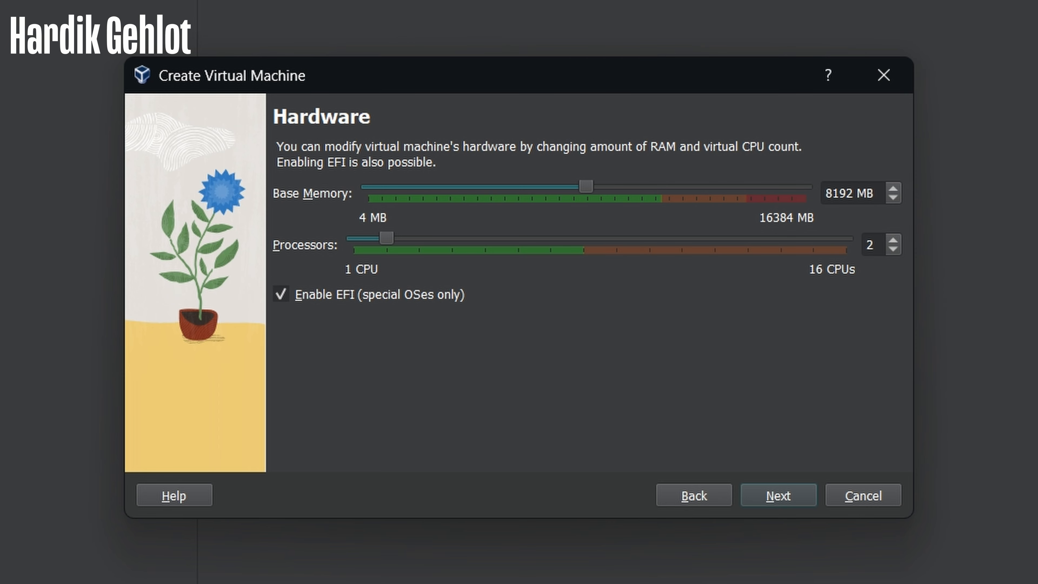
Assign 8 processors and a 200 GB virtual disk, then finish creating the Windows 11 VM
left_click_drag(386, 238, 582, 238)
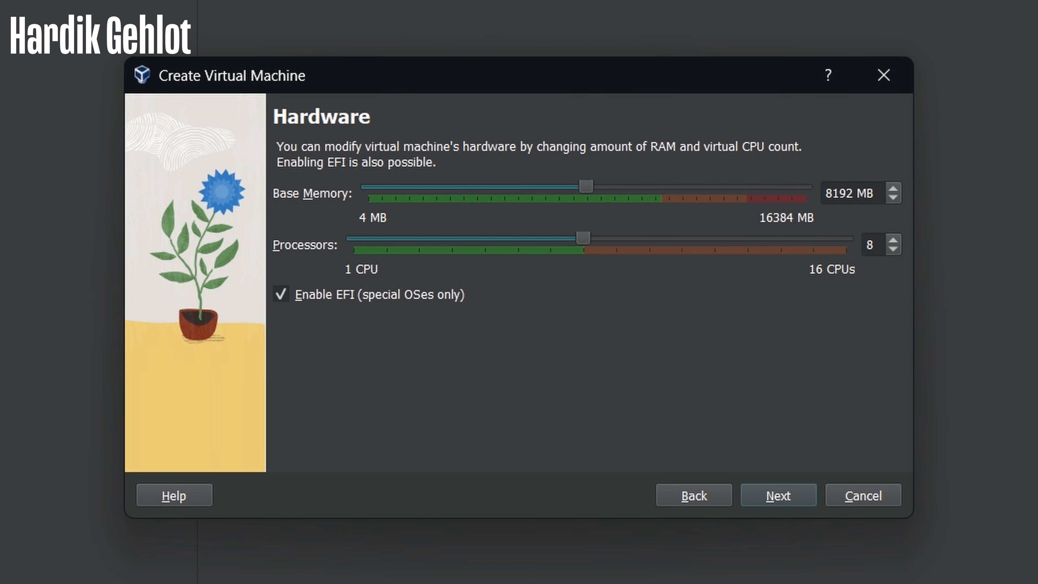
key("Return")
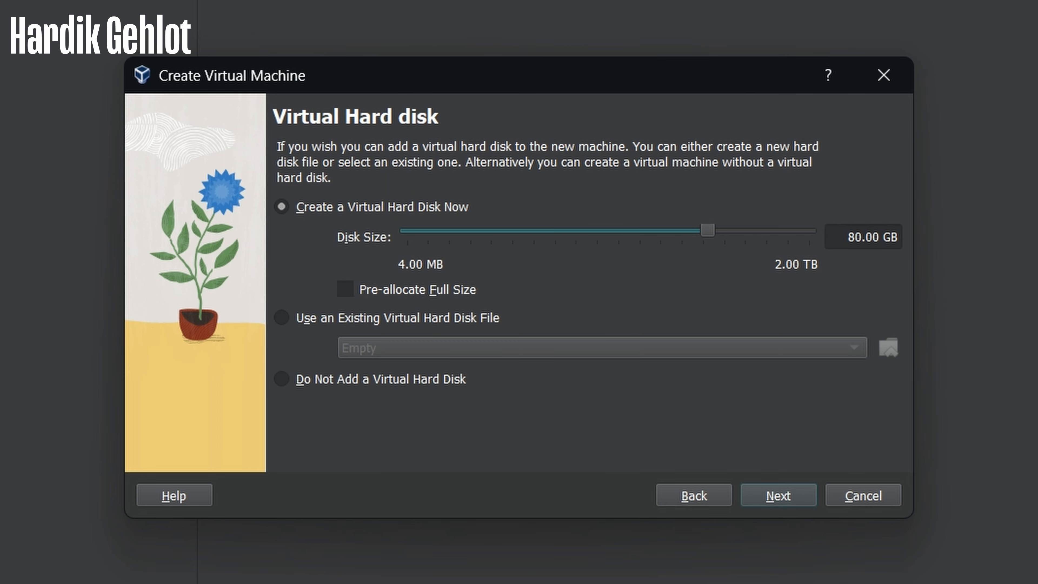
left_click(848, 237)
key("BackSpace")
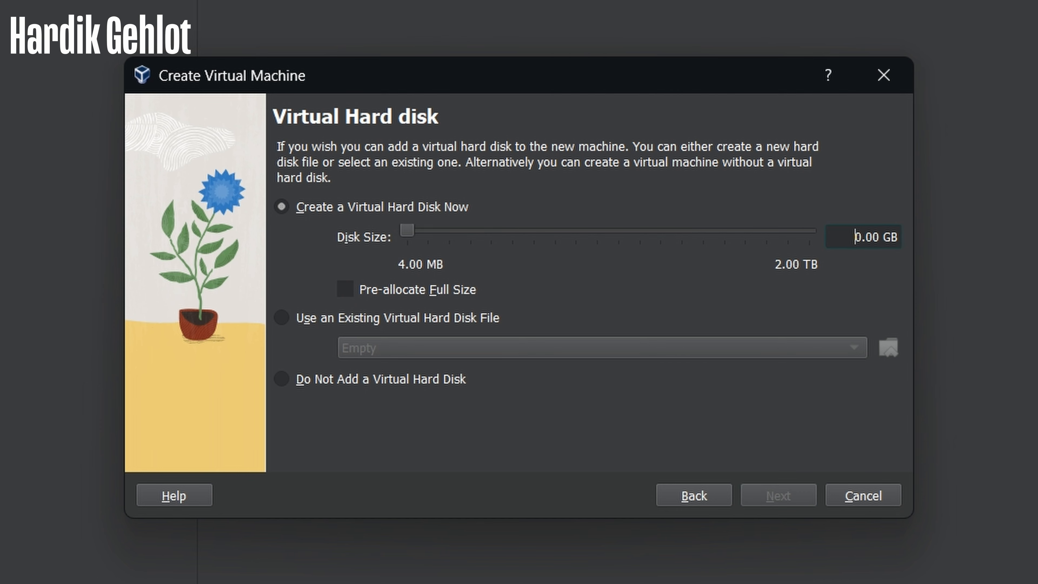
type("20")
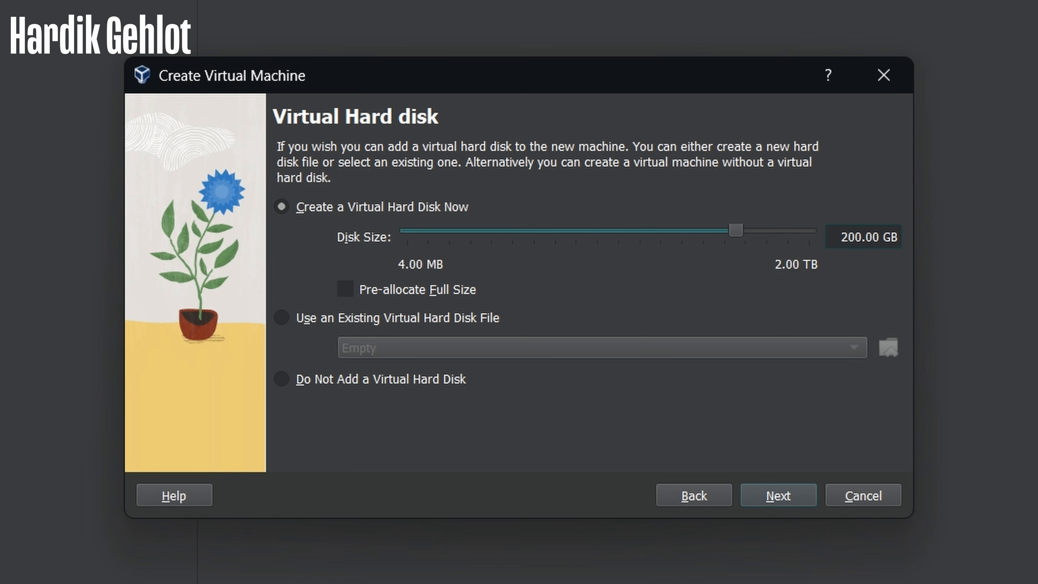
key("Return")
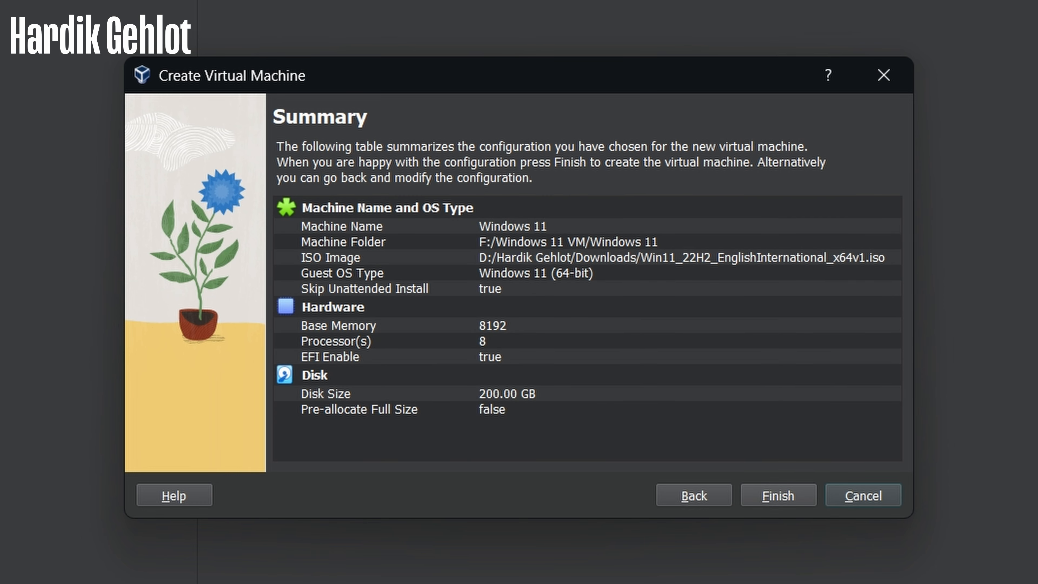
key("Return")
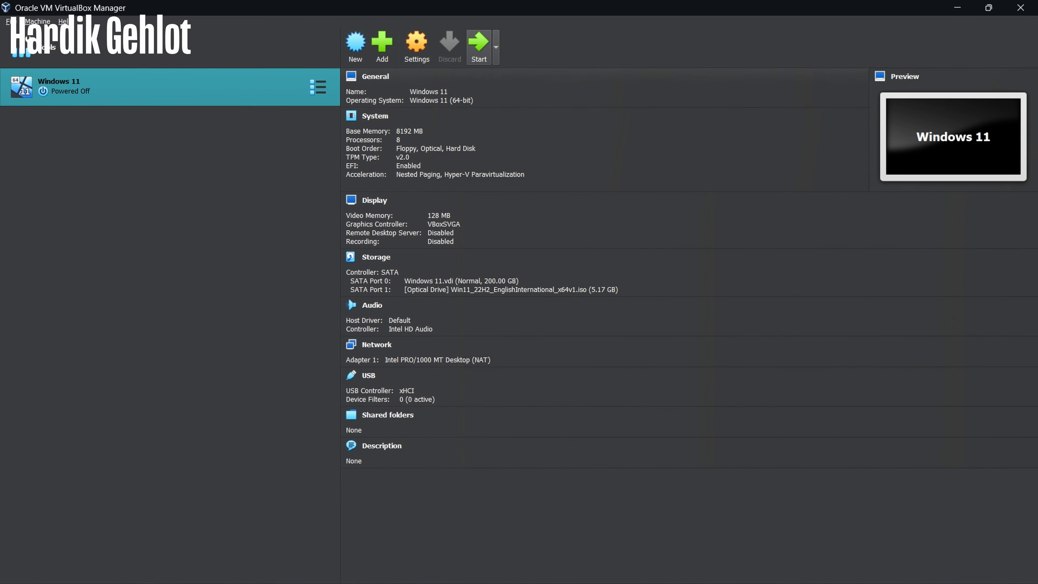
Start the Windows 11 VM and switch its window to full-screen mode
left_click(478, 46)
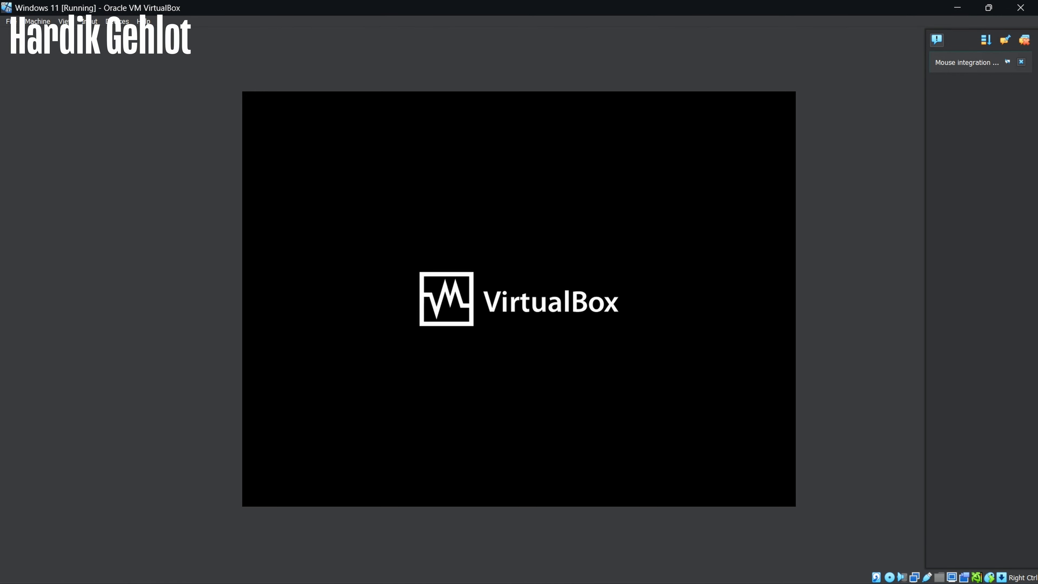
key("ctrl+f")
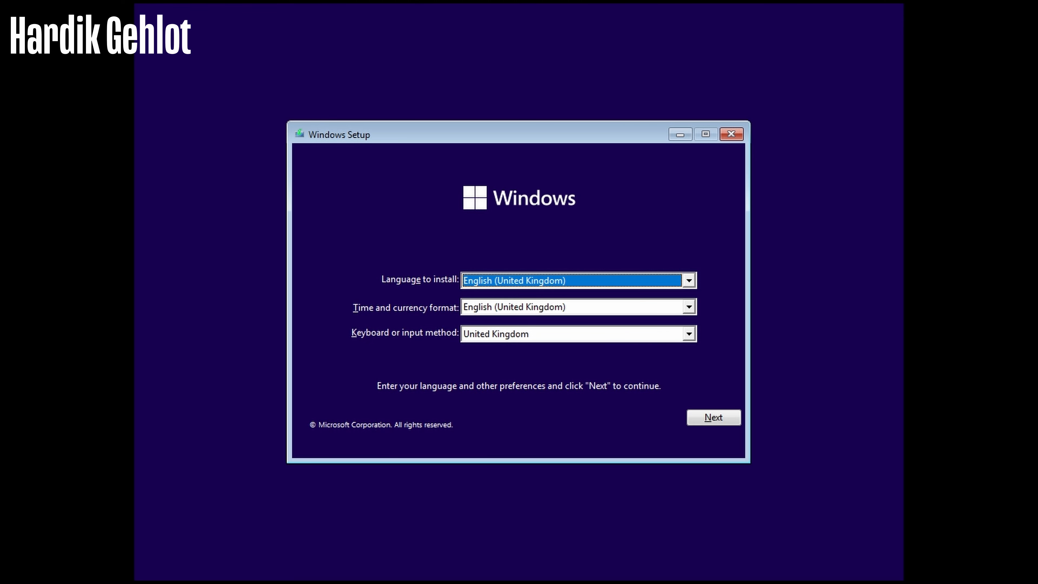
Accept the language settings, begin the installation and enter the Windows product key
left_click(724, 422)
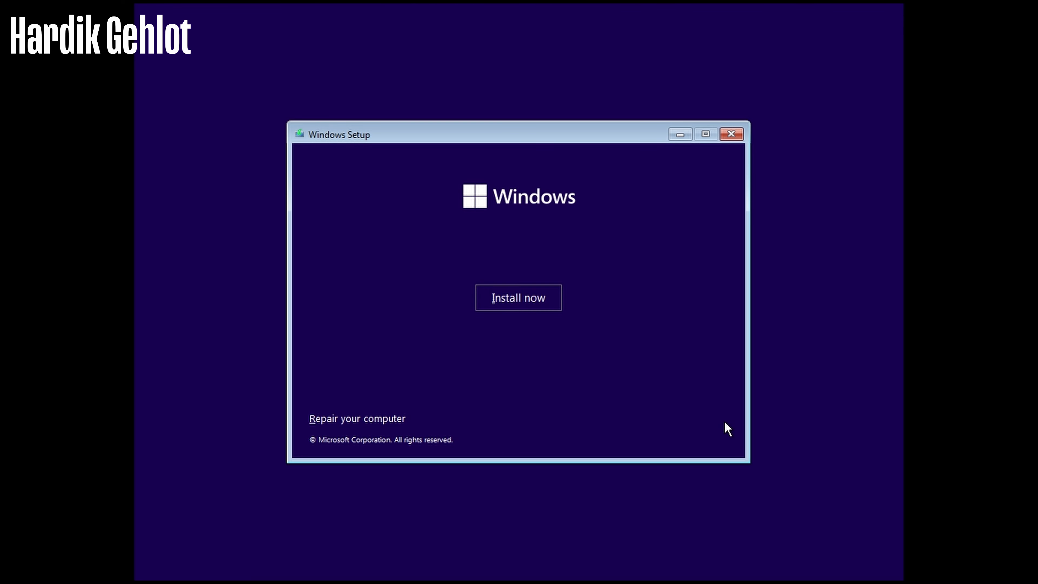
left_click(514, 310)
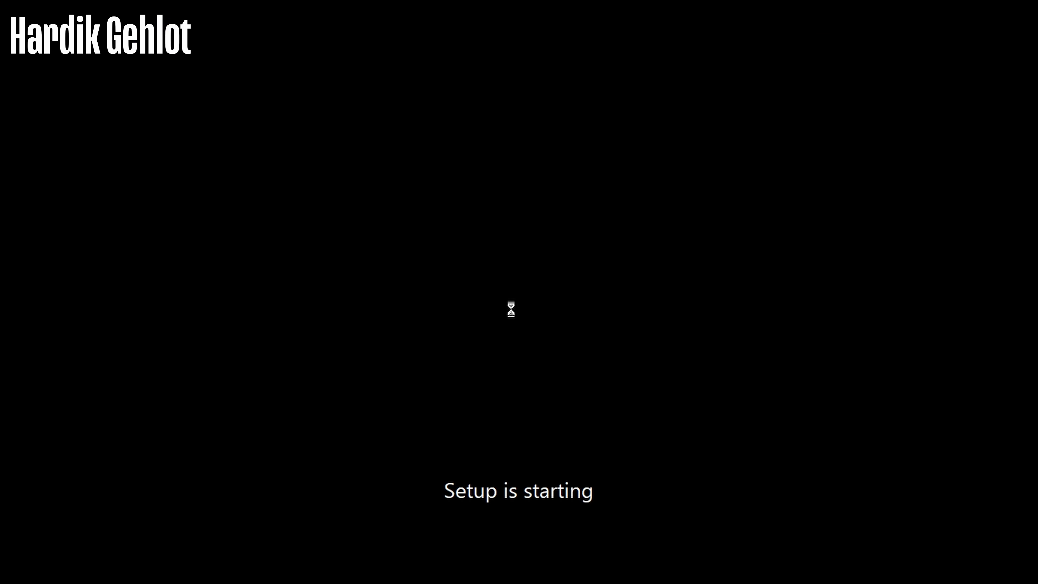
type("W269N-WFGWX-YVC9B-4J6C9-T83GX")
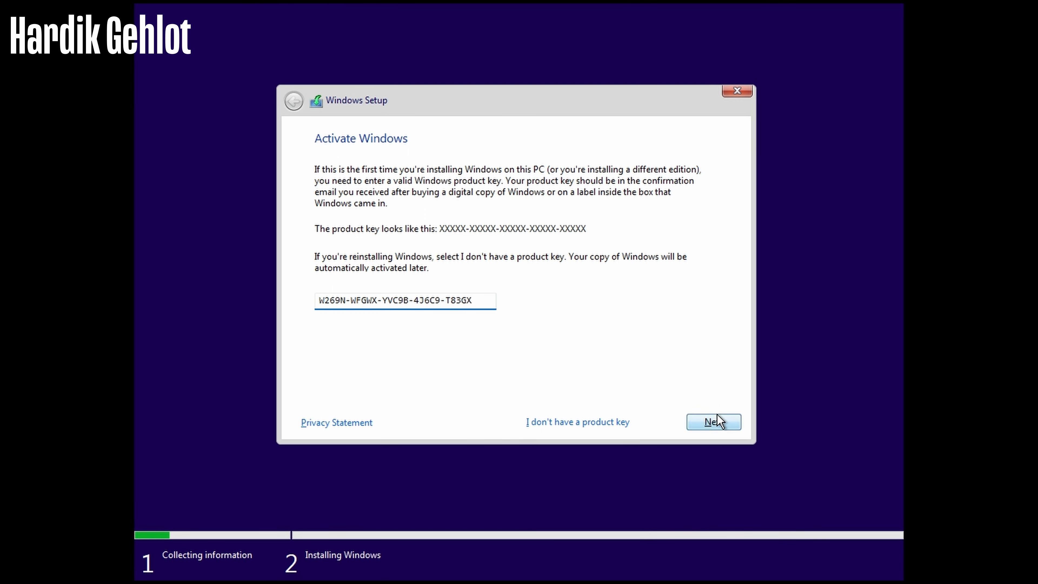
left_click(715, 421)
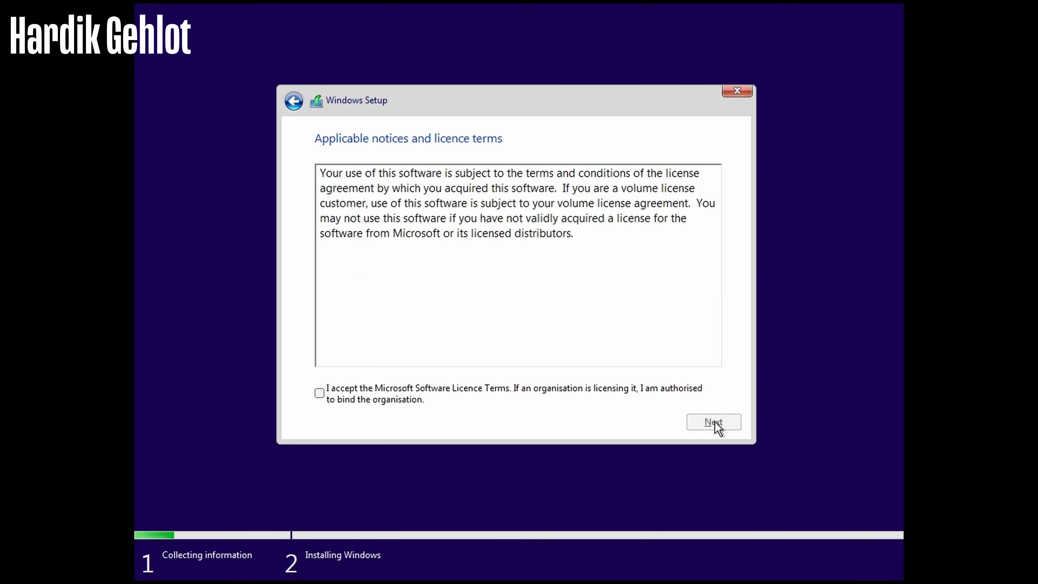
Accept the licence and run a Customised install onto the unallocated 200 GB Drive 0
left_click(711, 421)
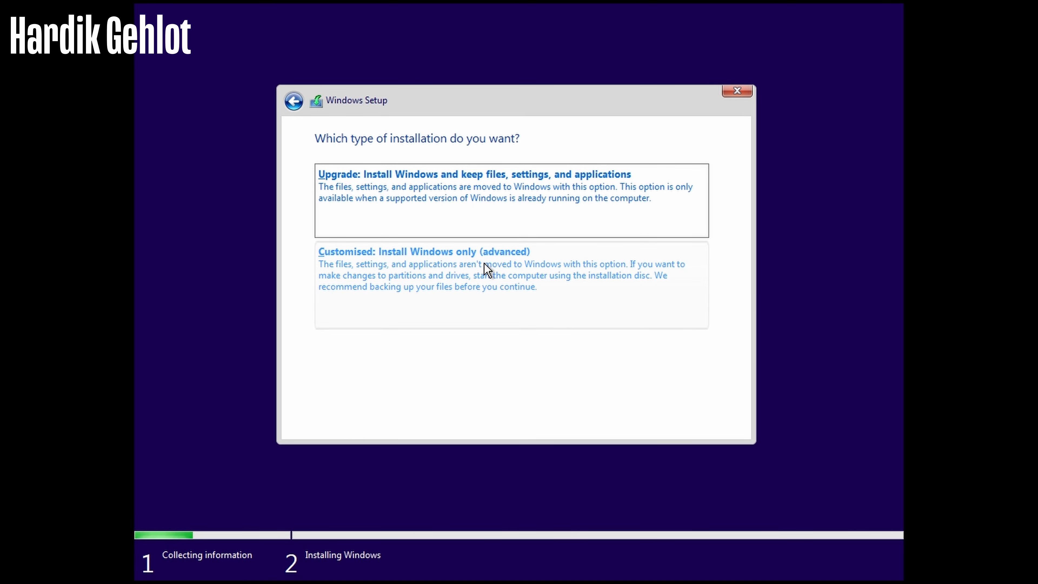
left_click(486, 270)
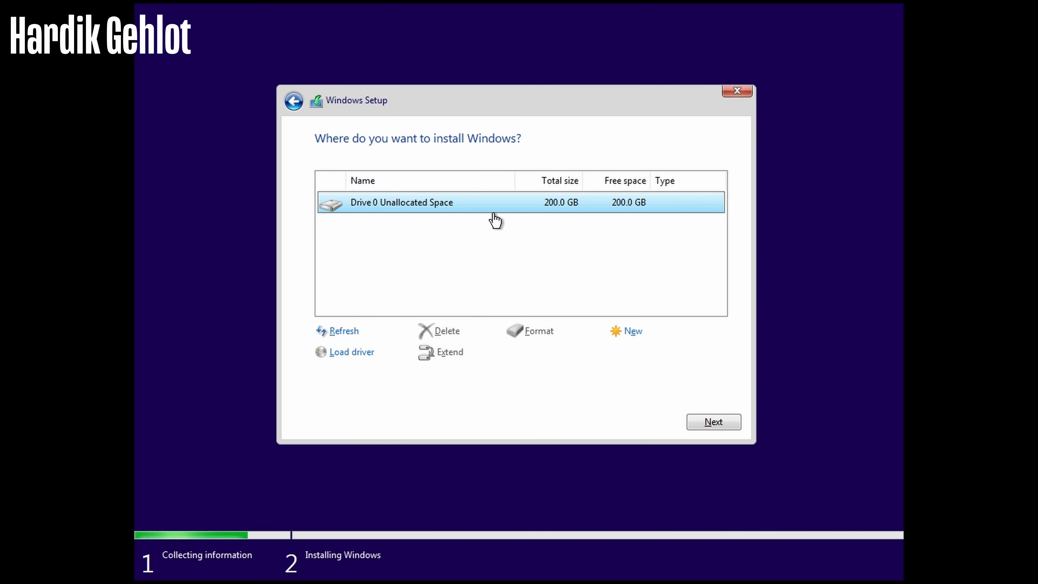
left_click(697, 425)
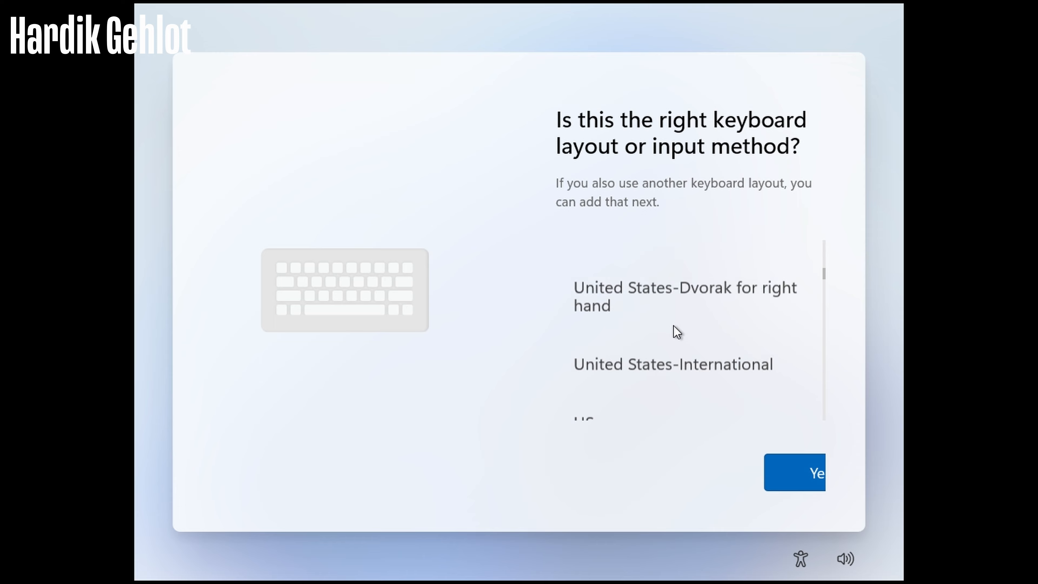
Choose the United Kingdom keyboard layout and set the device up for personal use
scroll(674, 332, "up", 10)
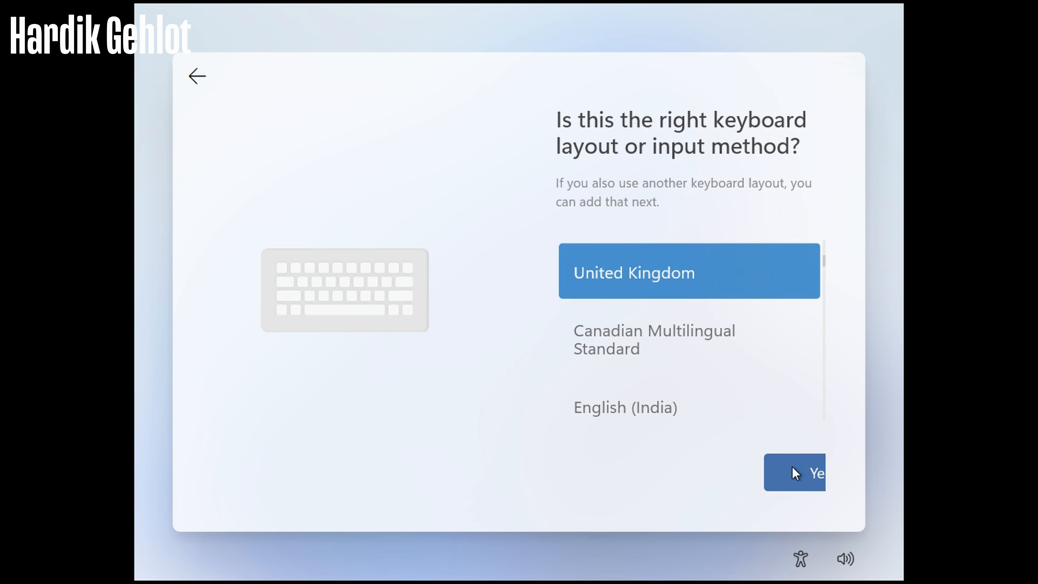
left_click(794, 473)
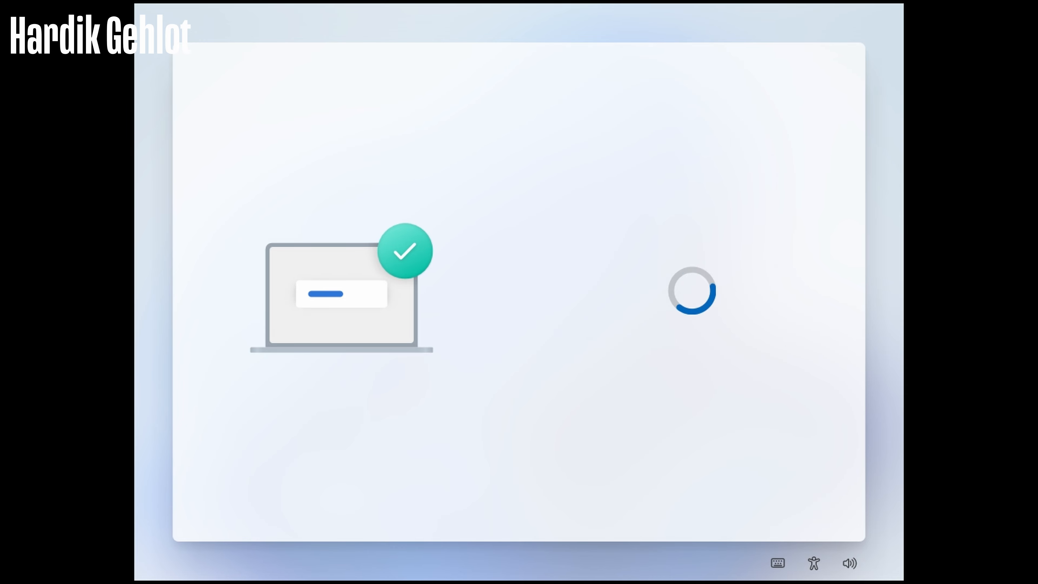
left_click(685, 211)
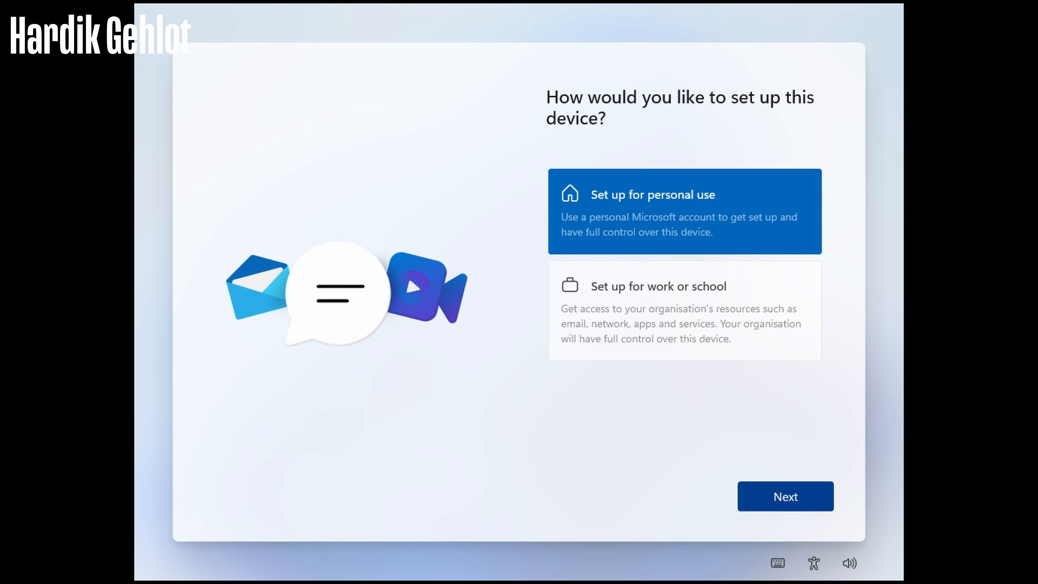
left_click(786, 496)
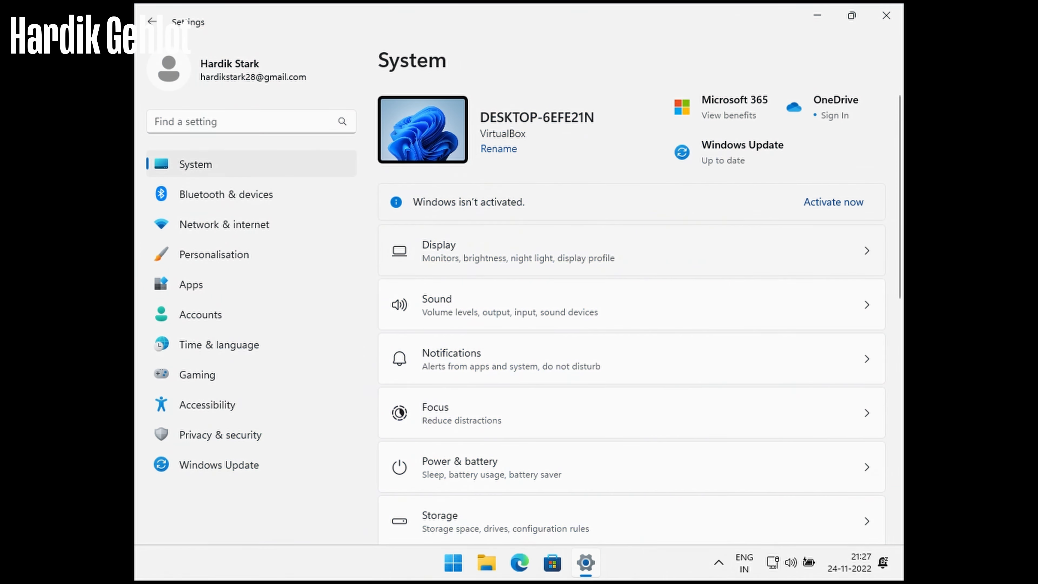
Change the guest's display resolution to 1400 × 1050, keep it, and close Settings
left_click(823, 338)
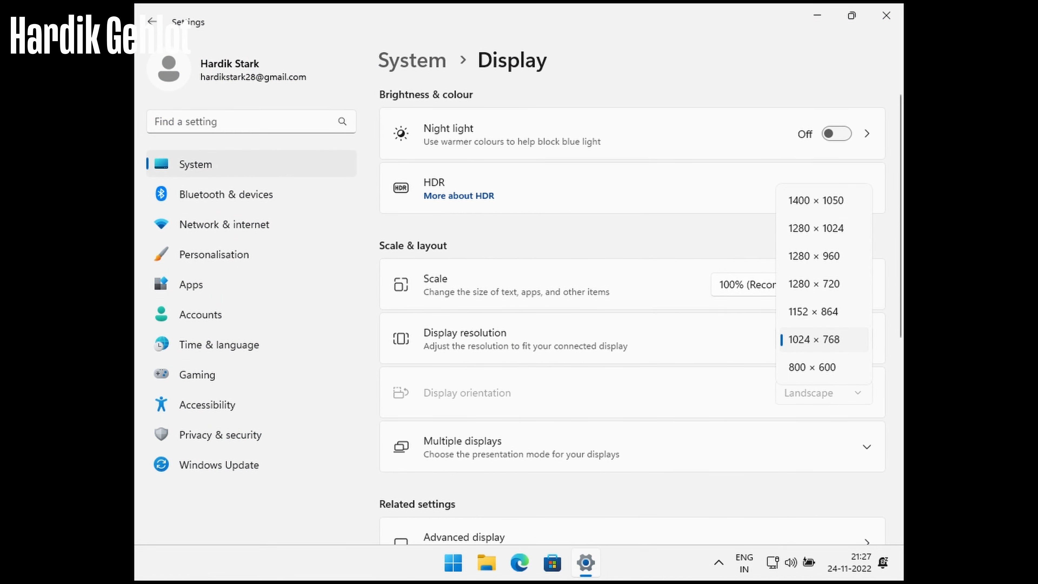
left_click(815, 199)
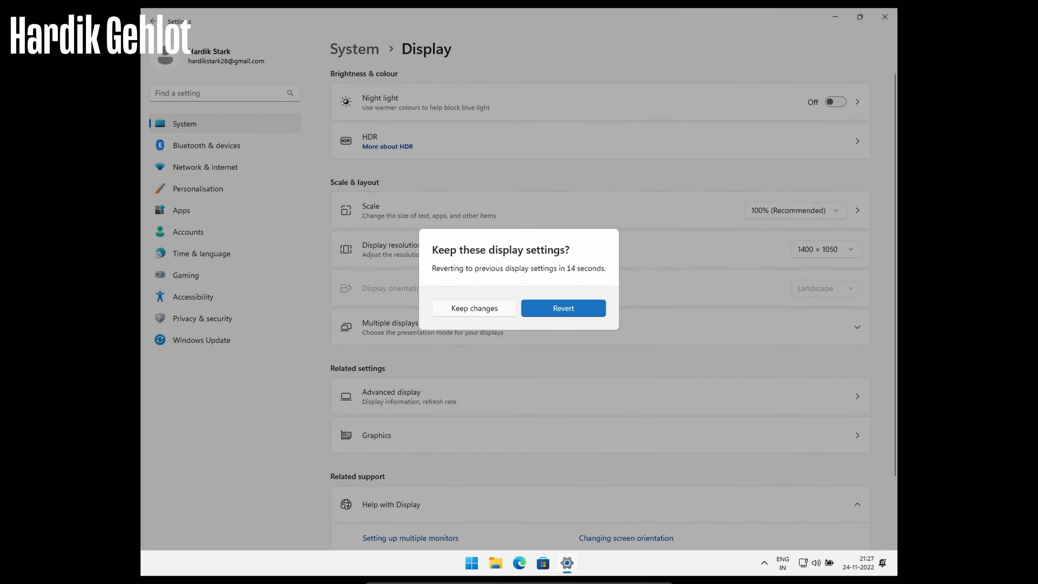
left_click(474, 312)
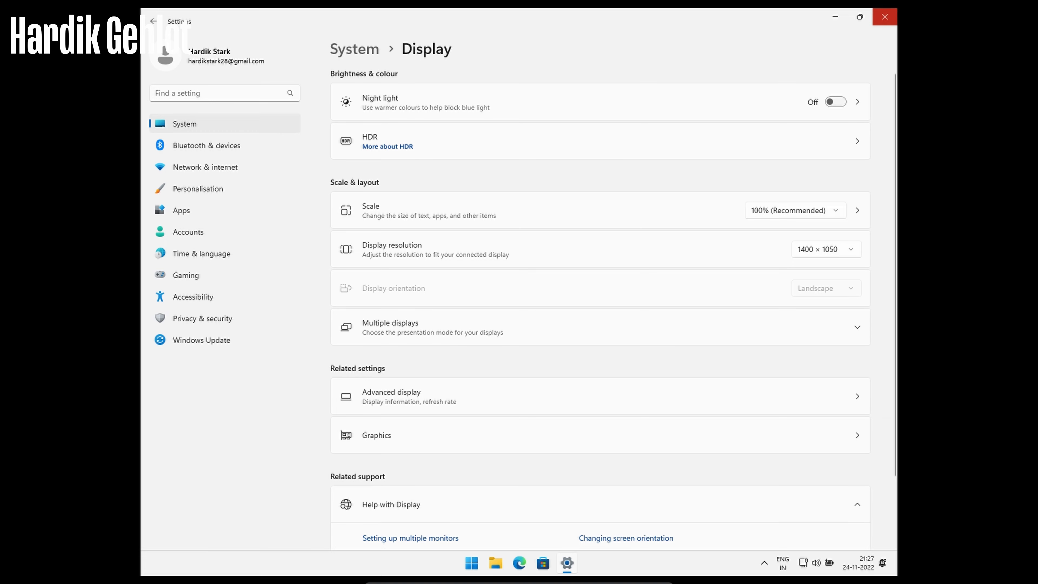
left_click(884, 17)
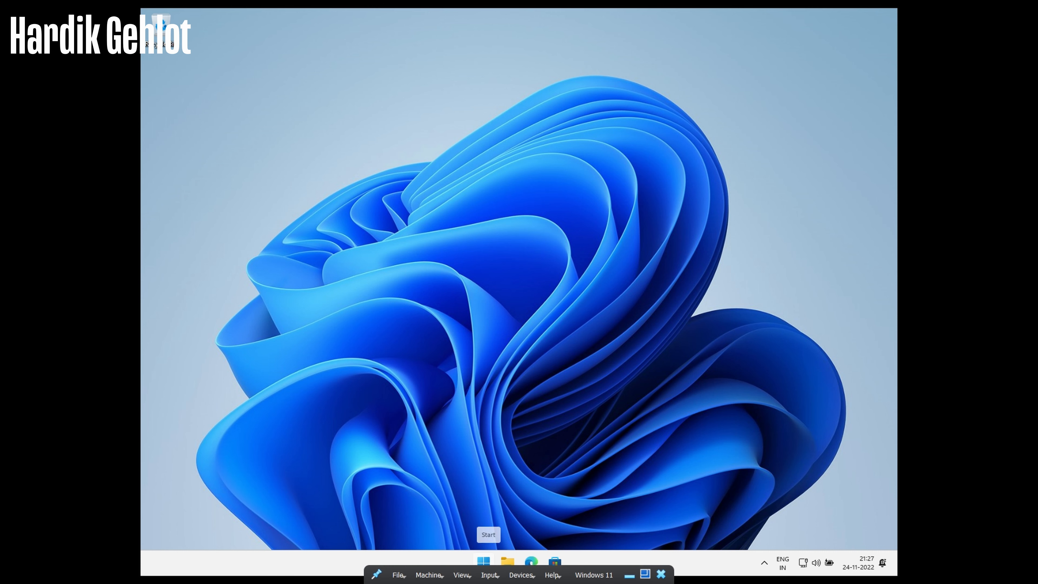
Insert the Guest Additions CD image and browse the files on CD Drive (D:)
left_click(520, 581)
left_click(572, 549)
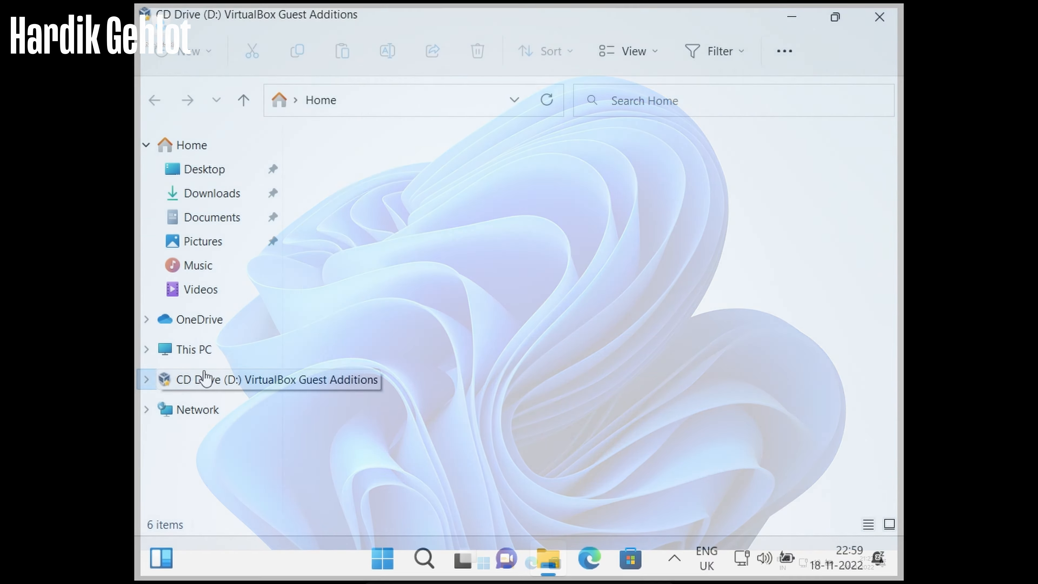
left_click(204, 379)
left_click(384, 378)
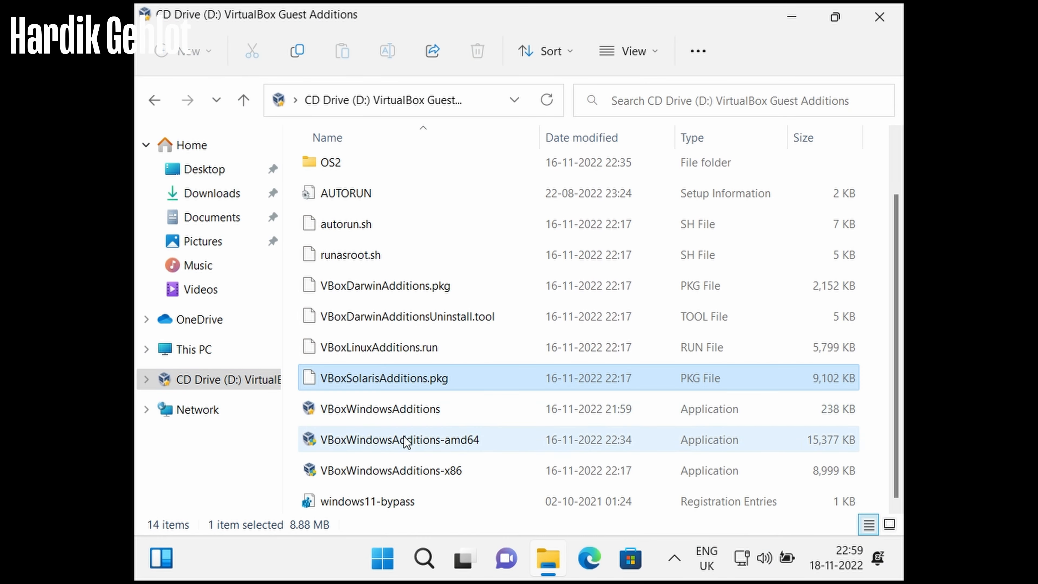
Run VBoxWindowsAdditions-amd64 and install Guest Additions with the default location and components
double_click(401, 439)
left_click(617, 429)
left_click(609, 428)
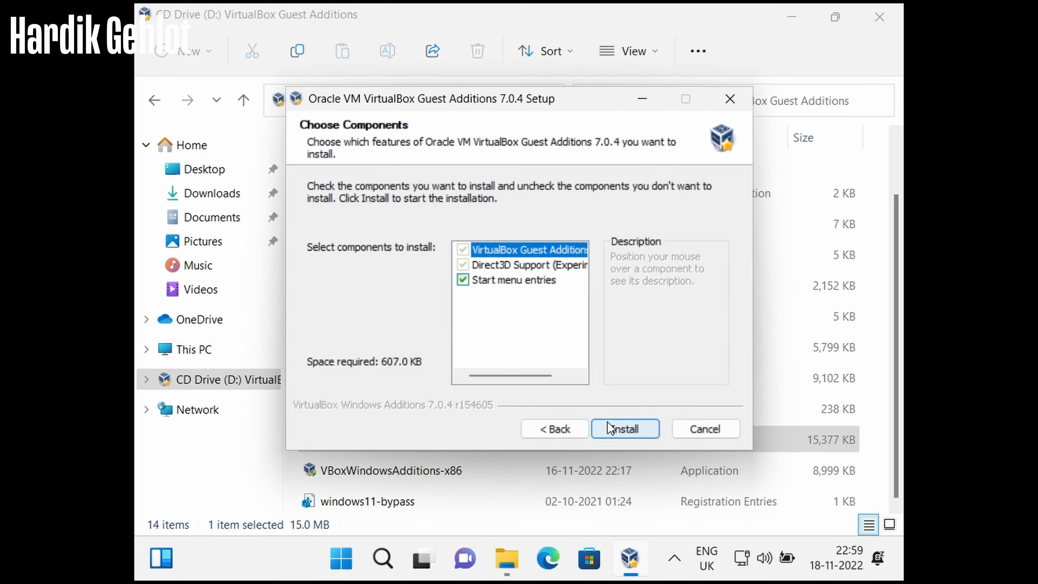
left_click(609, 428)
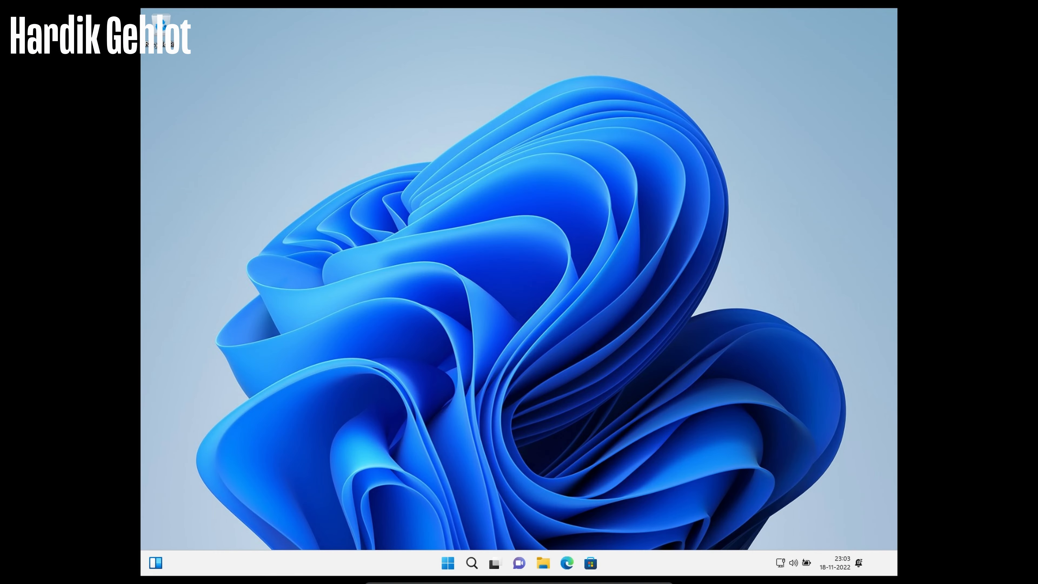
Open the guest's Settings maximized on the Display page
key("super+i")
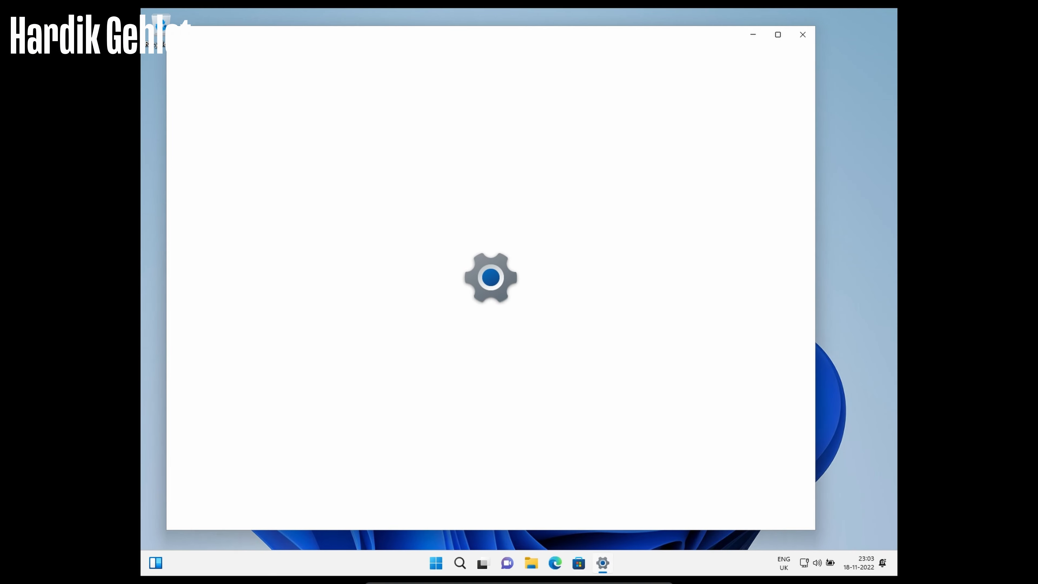
left_click(777, 35)
left_click(511, 185)
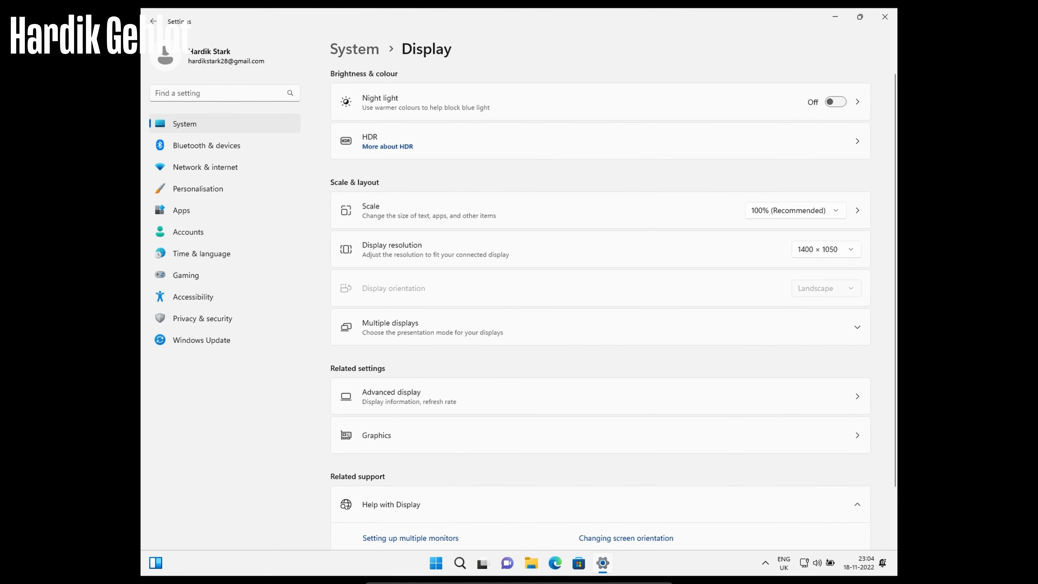
Enable Auto-resize Guest Display and recheck the Display page for 1920 × 1080
mouse_move(505, 582)
left_click(463, 574)
left_click(505, 508)
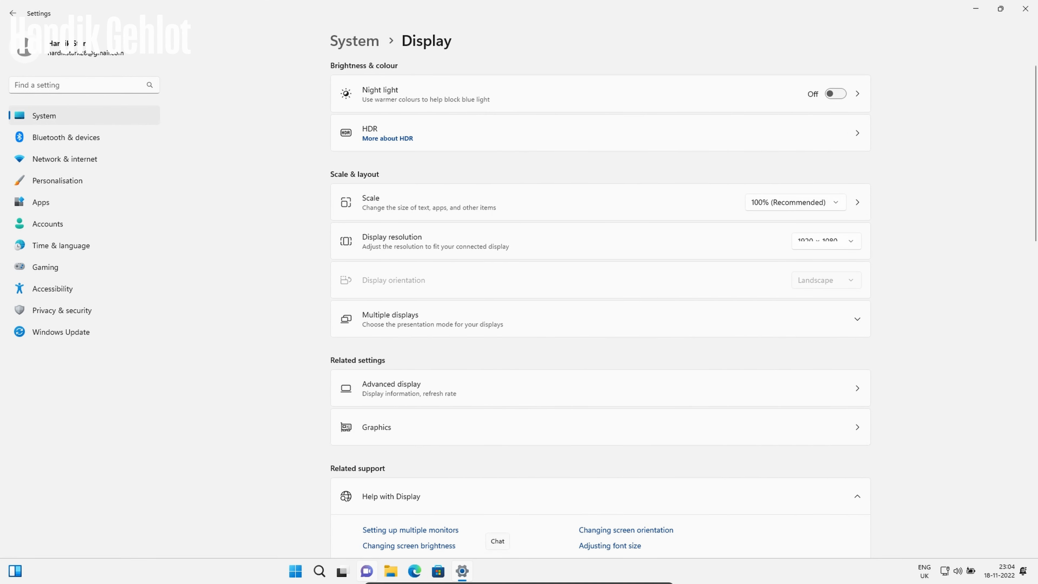
left_click(62, 116)
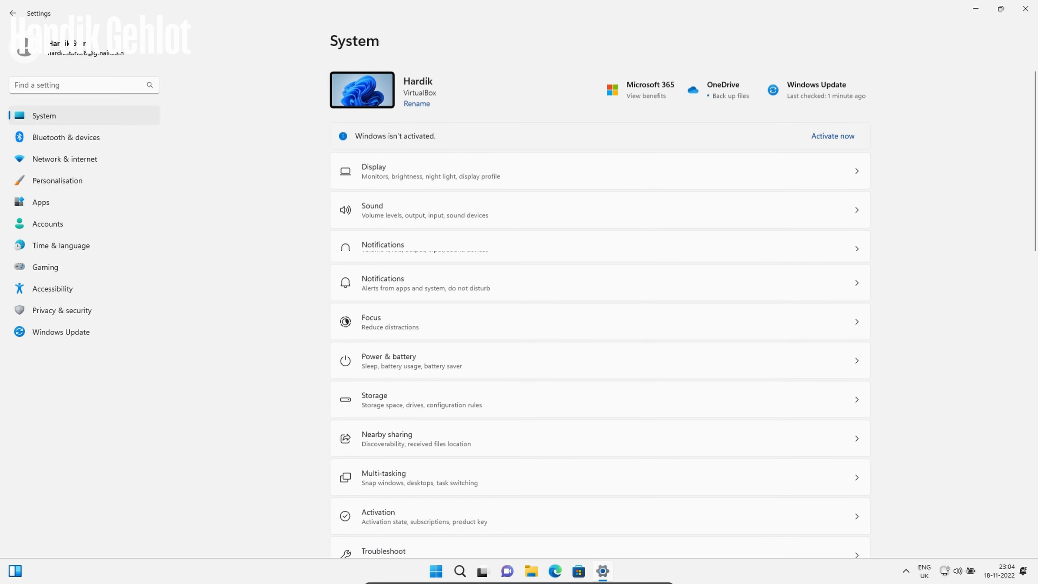
left_click(400, 170)
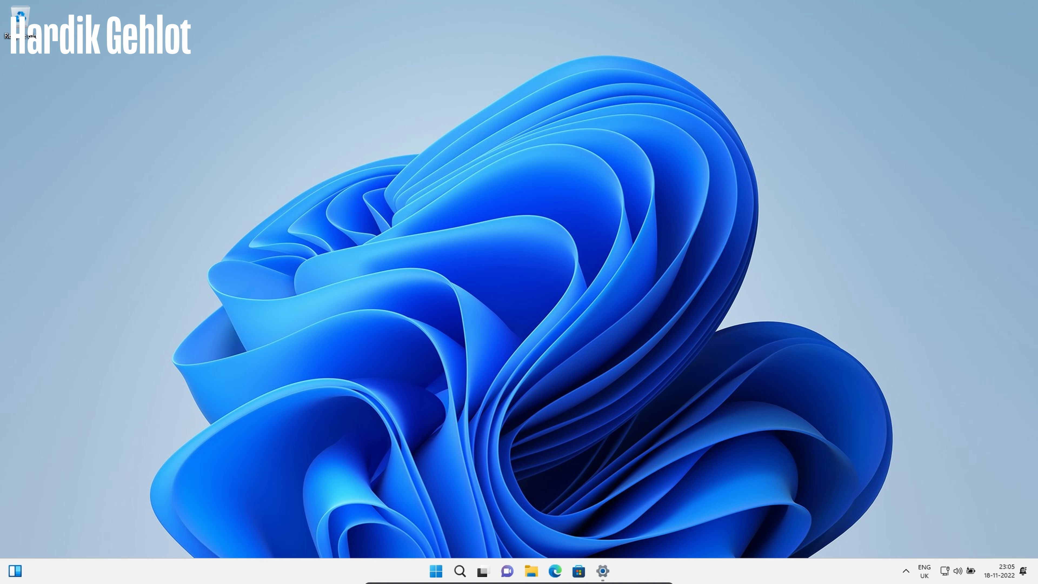
left_click_drag(225, 159, 779, 412)
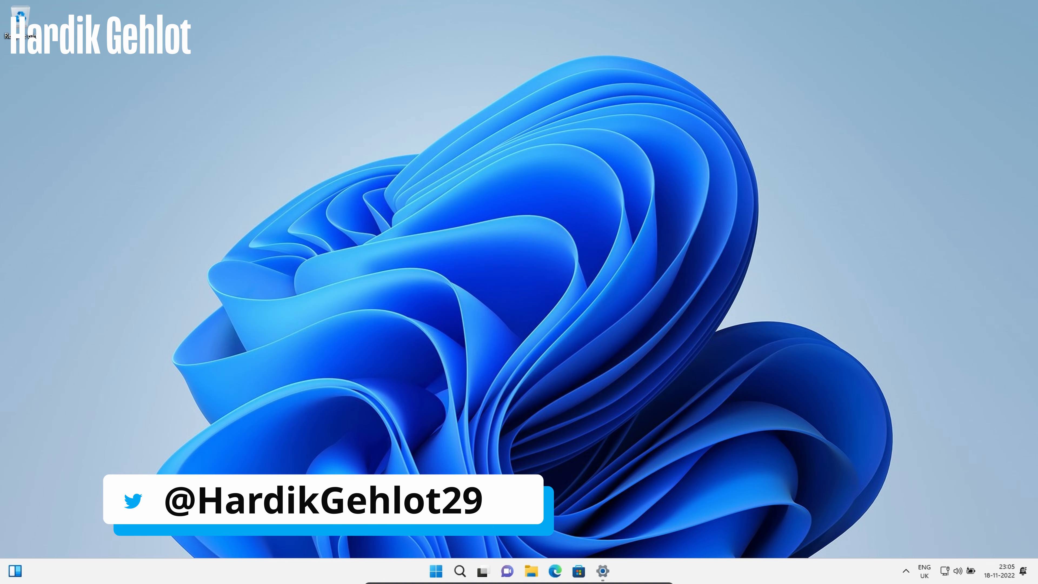